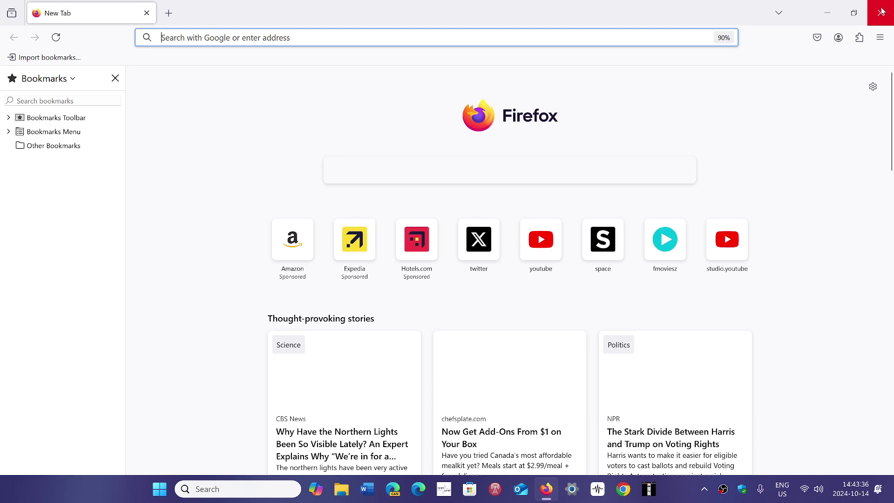
Open About Firefox from the Help menu to confirm version 131.0.3 is up to date
left_click(881, 36)
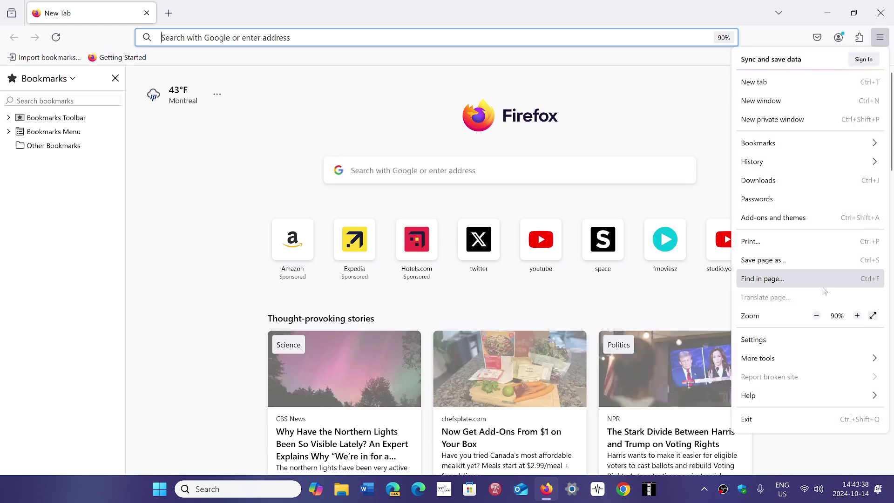
left_click(802, 395)
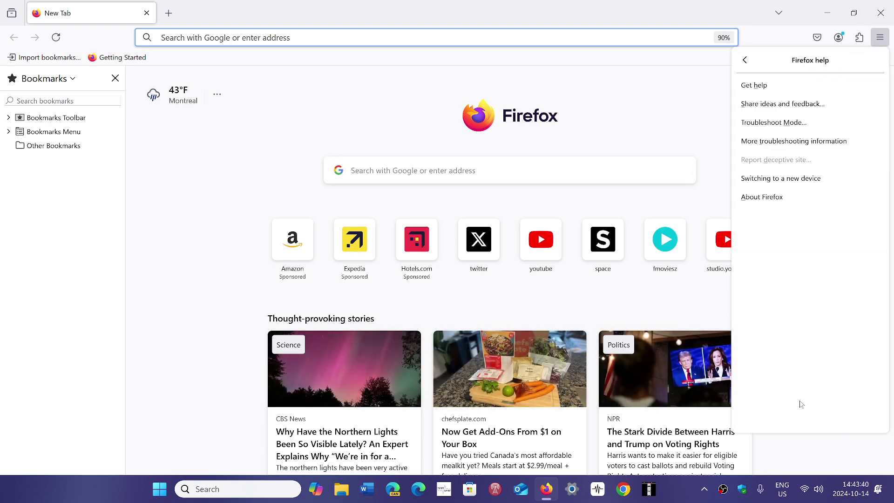
left_click(798, 199)
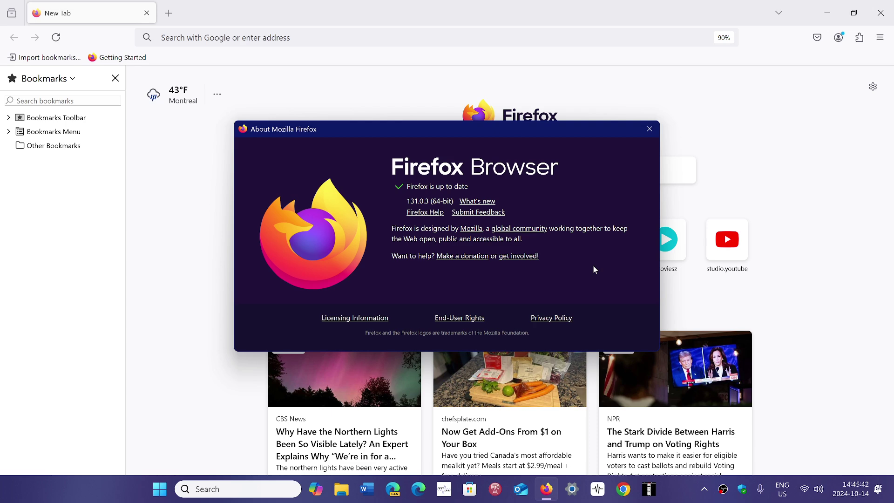
Dismiss the About Firefox dialog and exit Firefox to the Windows desktop
left_click(648, 128)
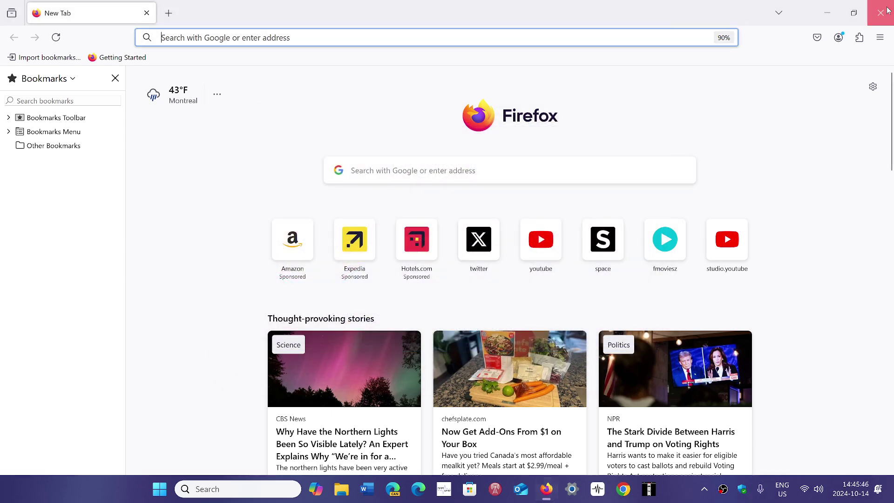
left_click(881, 13)
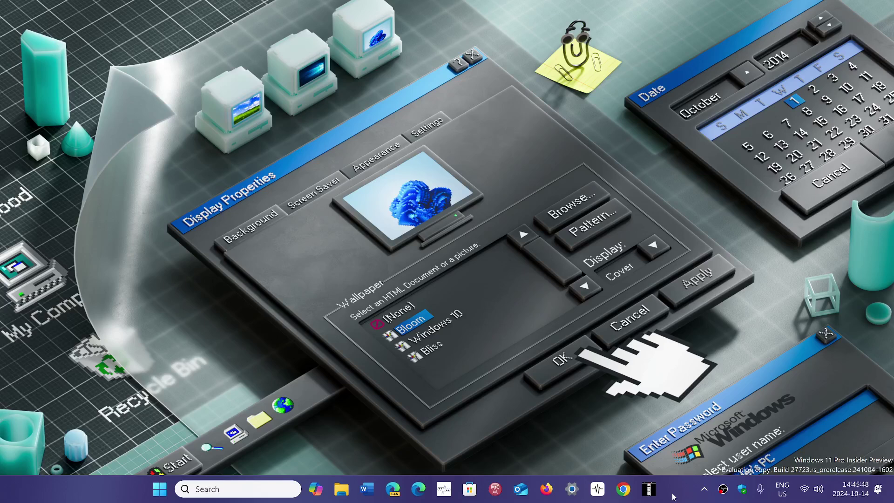